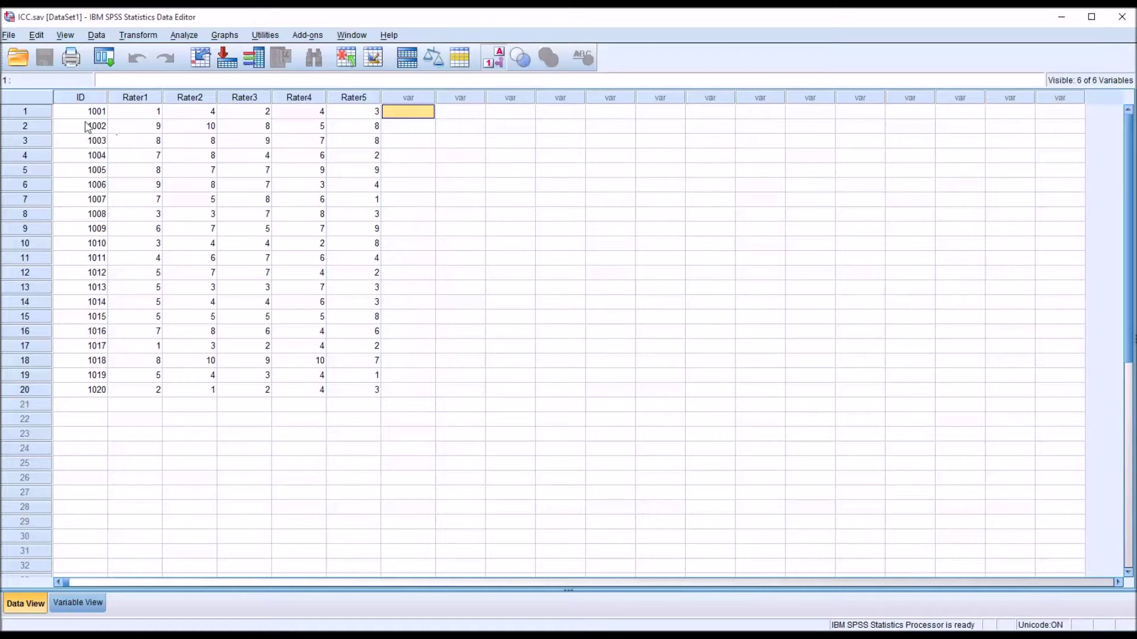
Step: Review the ID column and the scores in the Rater1 through Rater5 columns of the data set
click(81, 98)
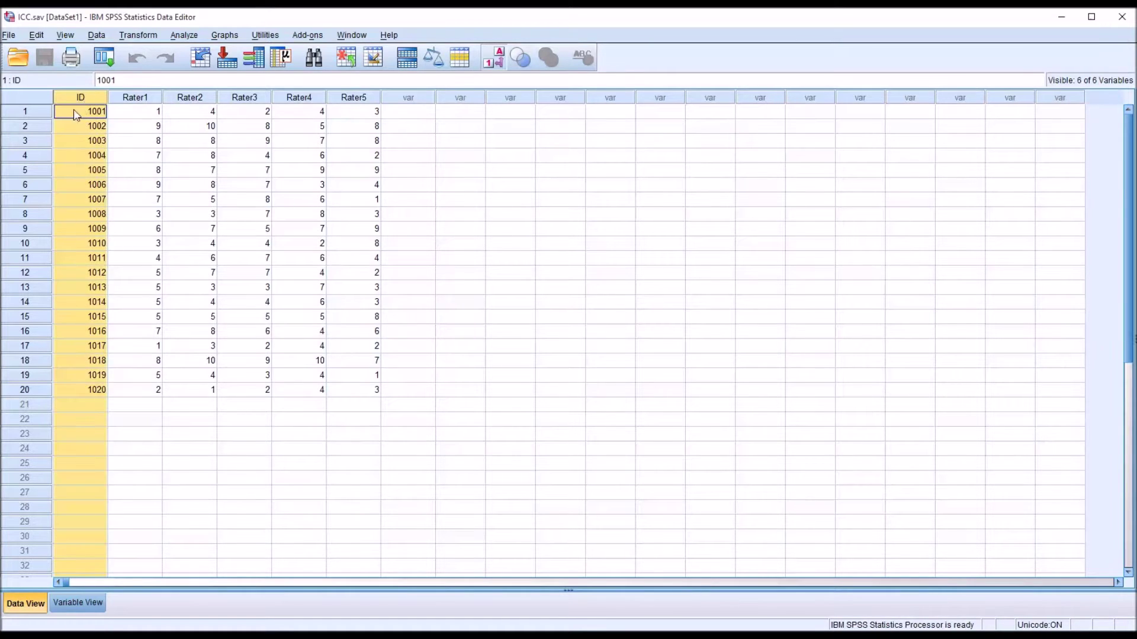
click(76, 114)
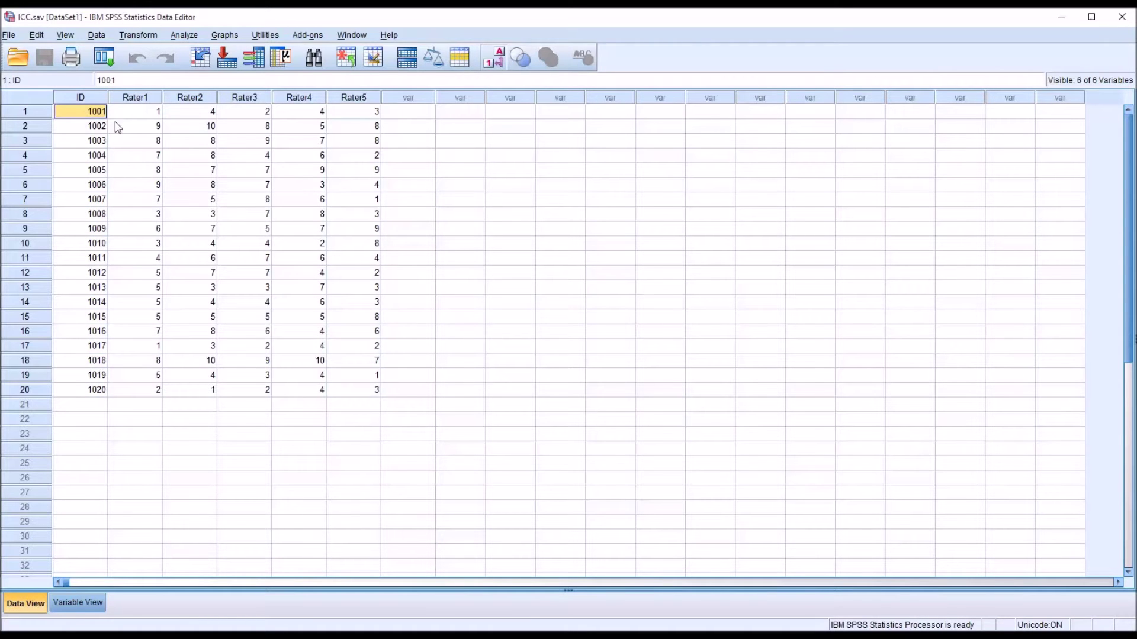
click(135, 117)
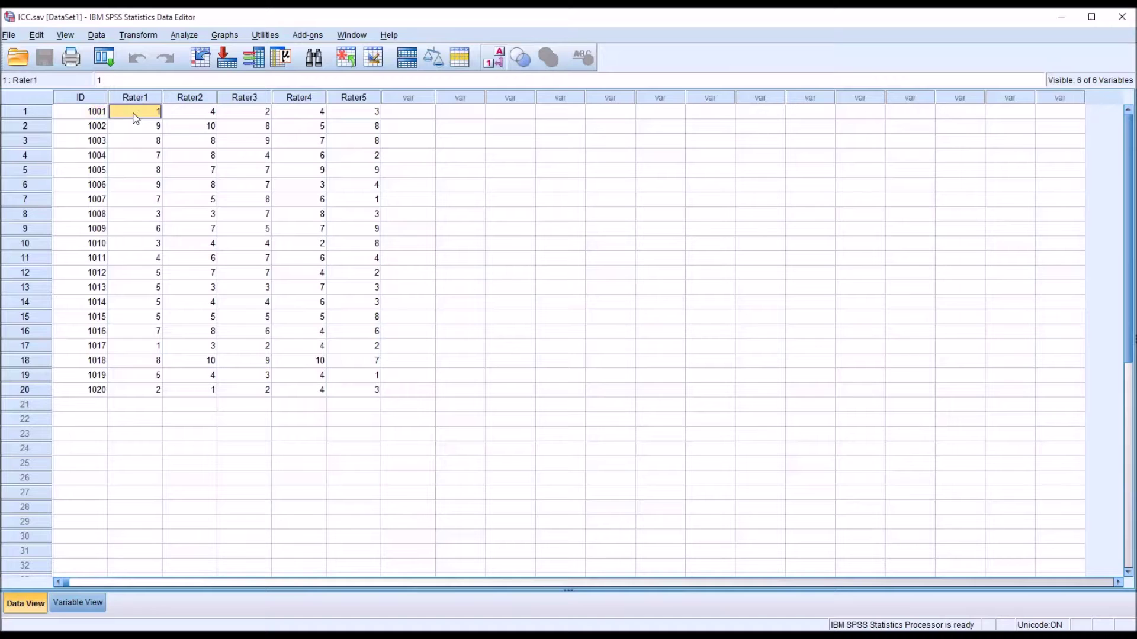
click(181, 115)
click(249, 117)
click(285, 117)
click(343, 117)
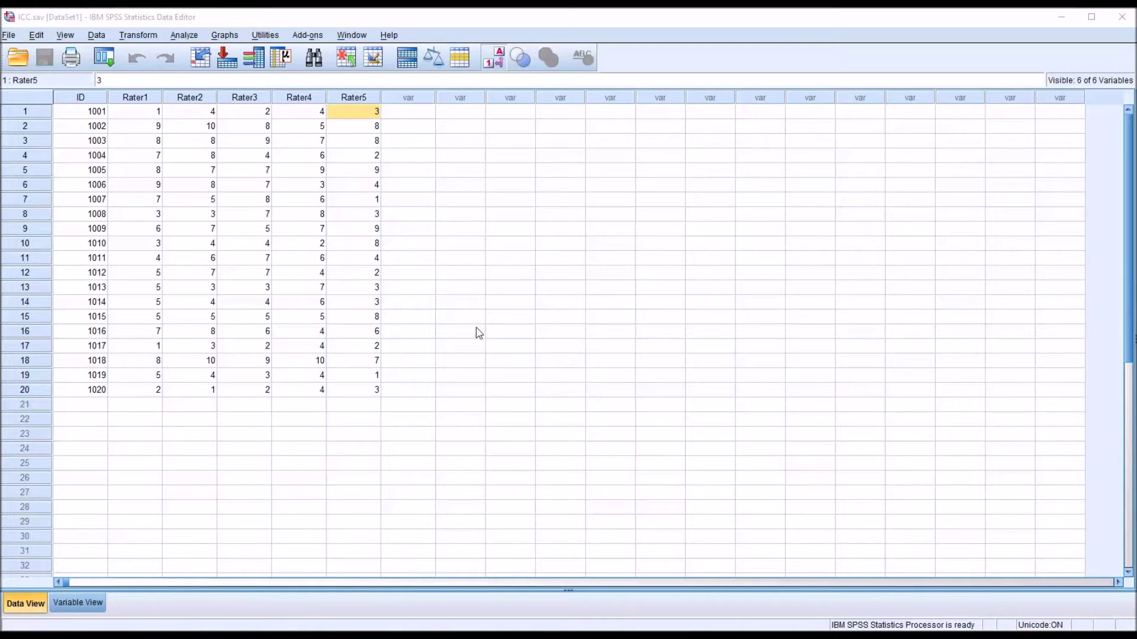
click(399, 113)
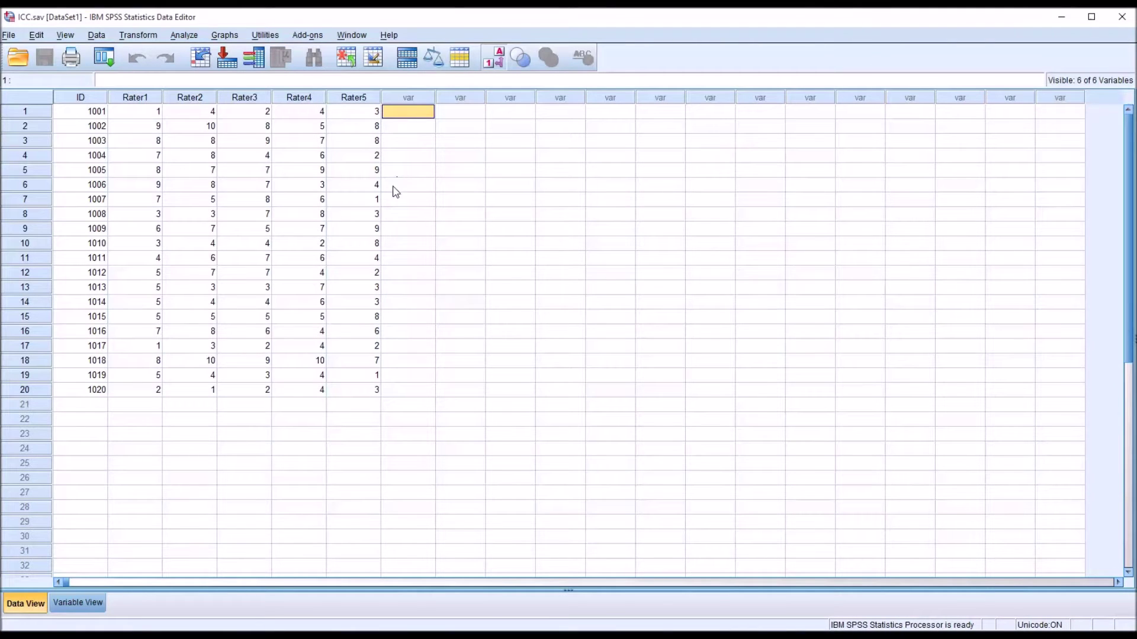
Step: Start a Reliability Analysis with Rater1 through Rater5 as the items, using the Alpha model
click(182, 37)
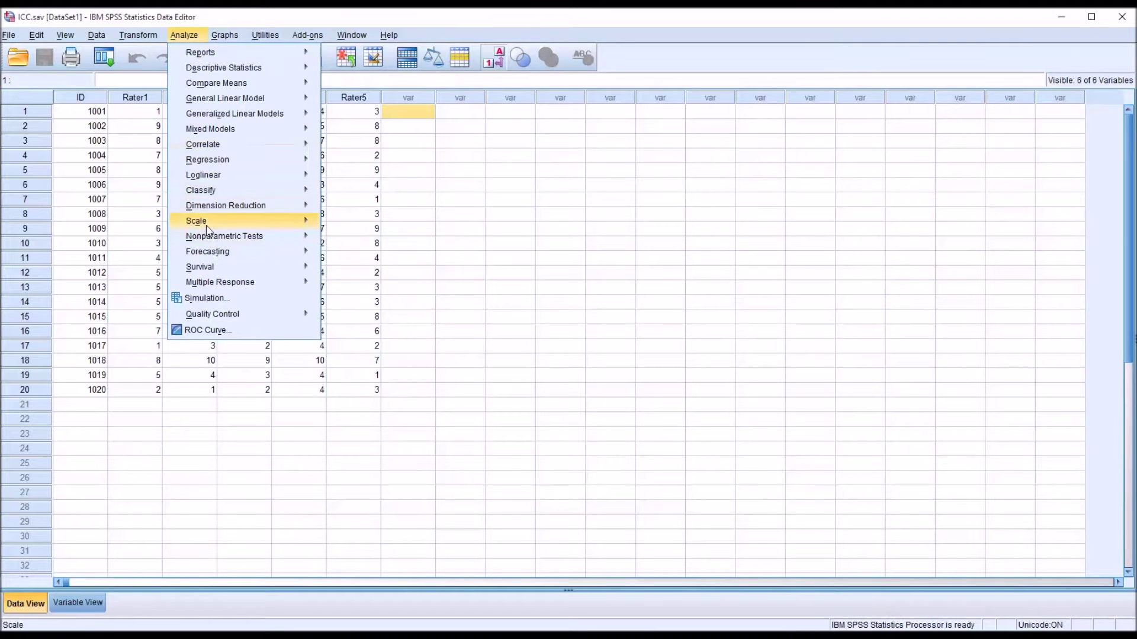
mouse_move(269, 227)
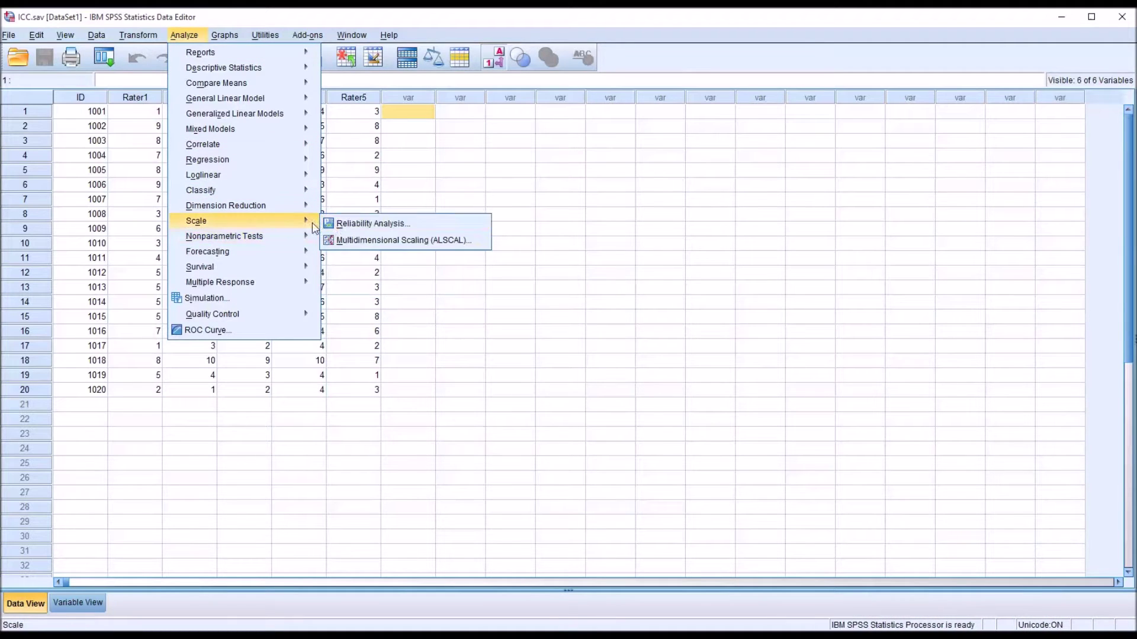
click(349, 228)
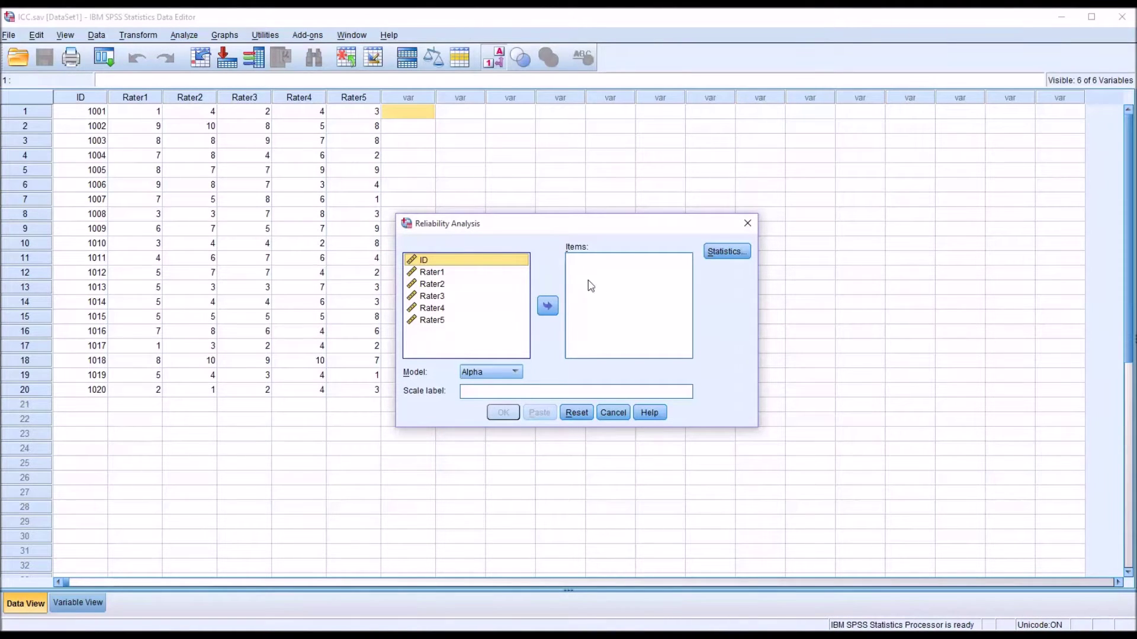
click(433, 276)
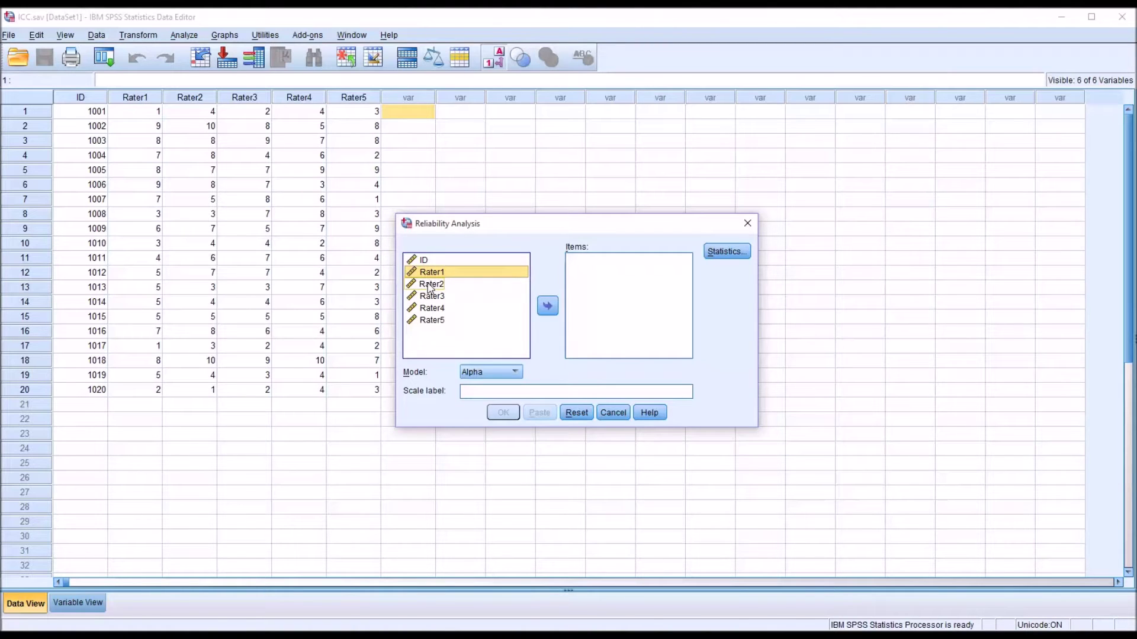
shift+click(429, 290)
shift+click(431, 296)
shift+click(432, 307)
shift+click(434, 320)
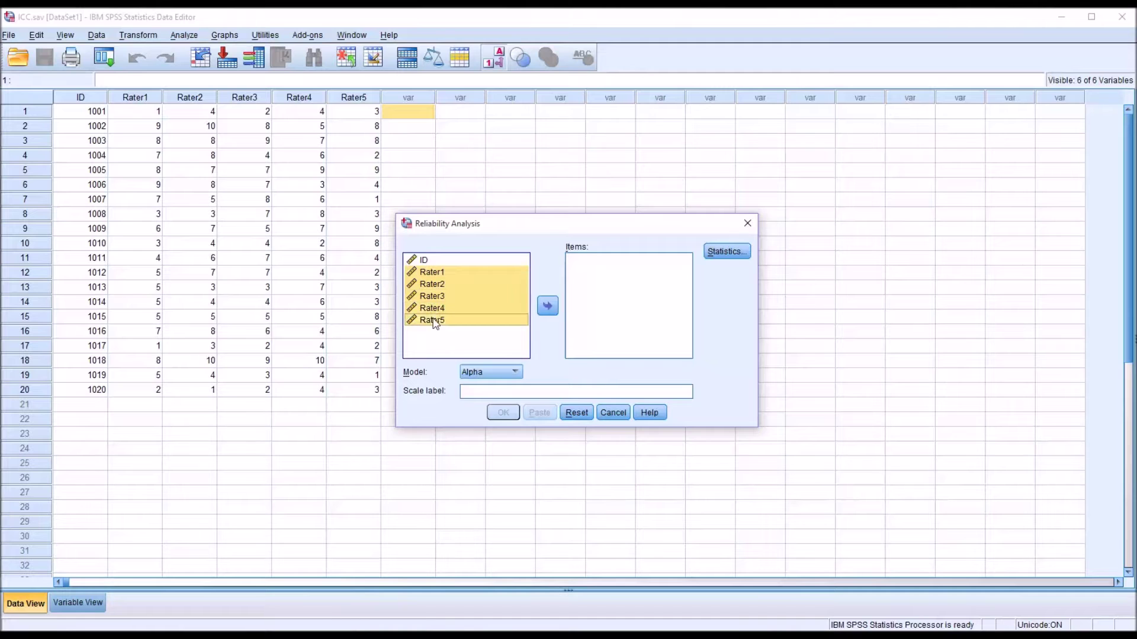
click(547, 306)
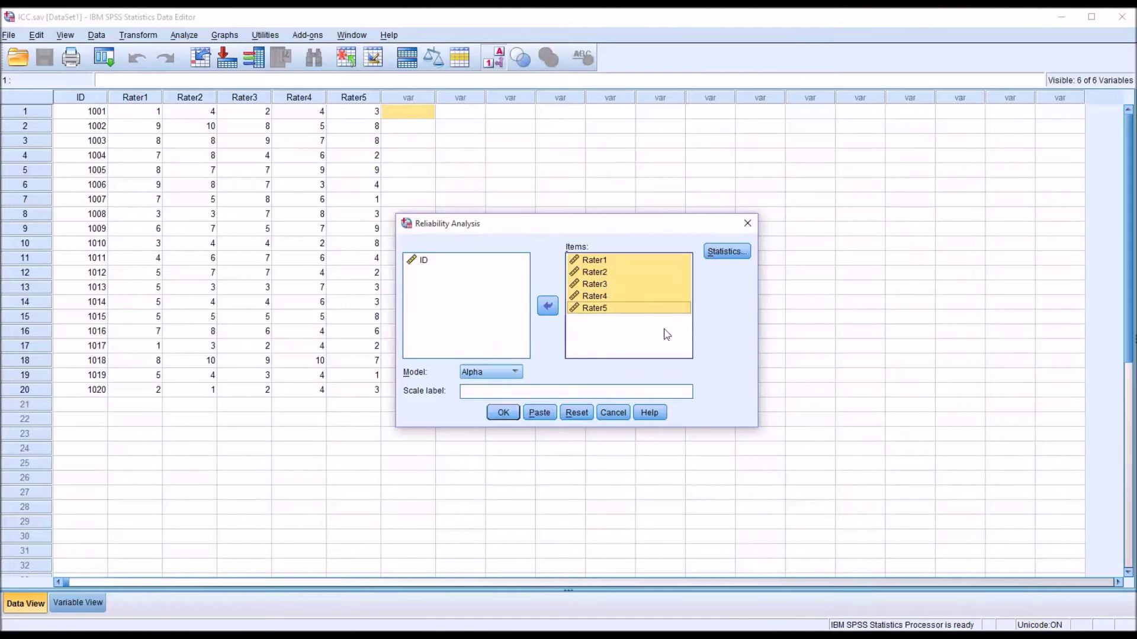
click(515, 373)
click(490, 387)
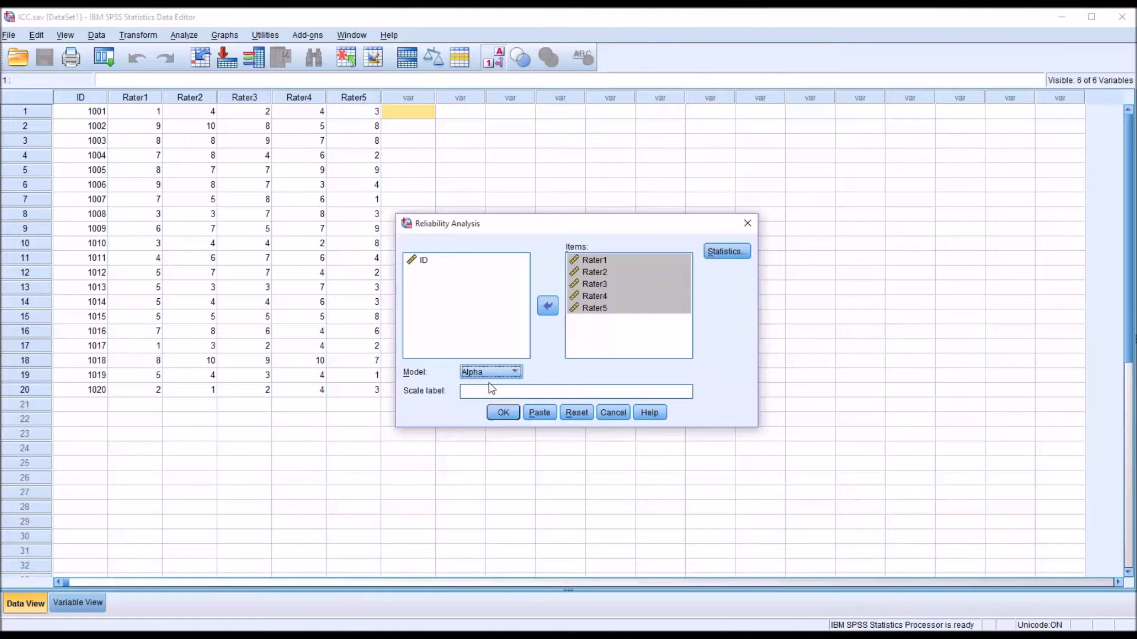
Step: Request item, scale and scale-if-item-deleted descriptives, inter-item correlations, summary means and the intraclass correlation coefficient in the reliability statistics
click(717, 253)
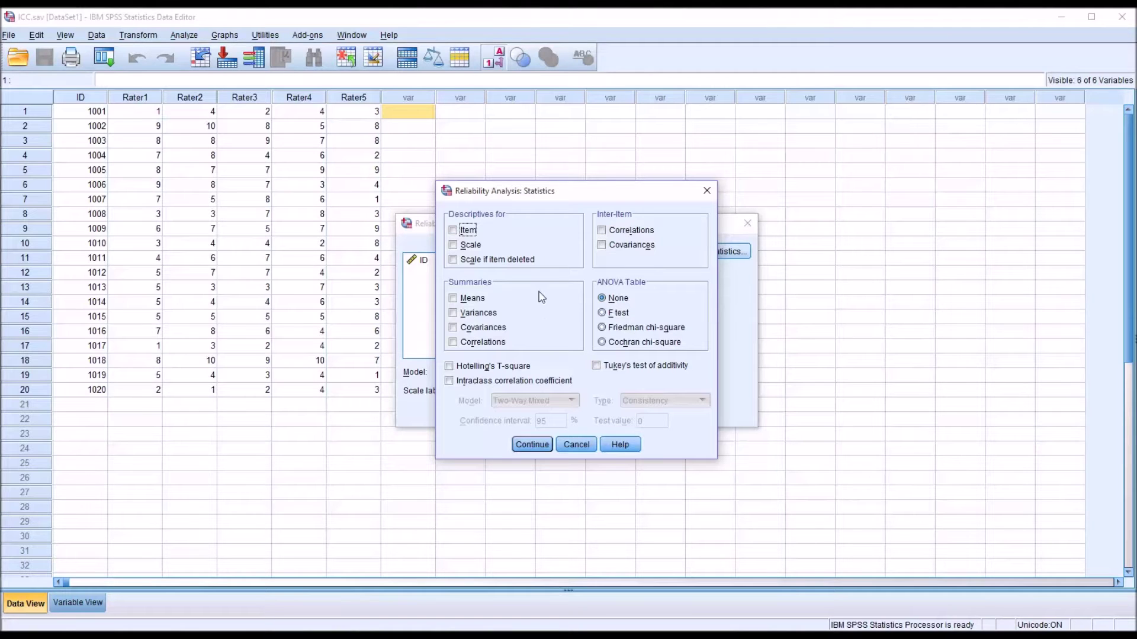
click(453, 231)
click(453, 246)
click(454, 261)
click(601, 230)
click(454, 301)
click(450, 382)
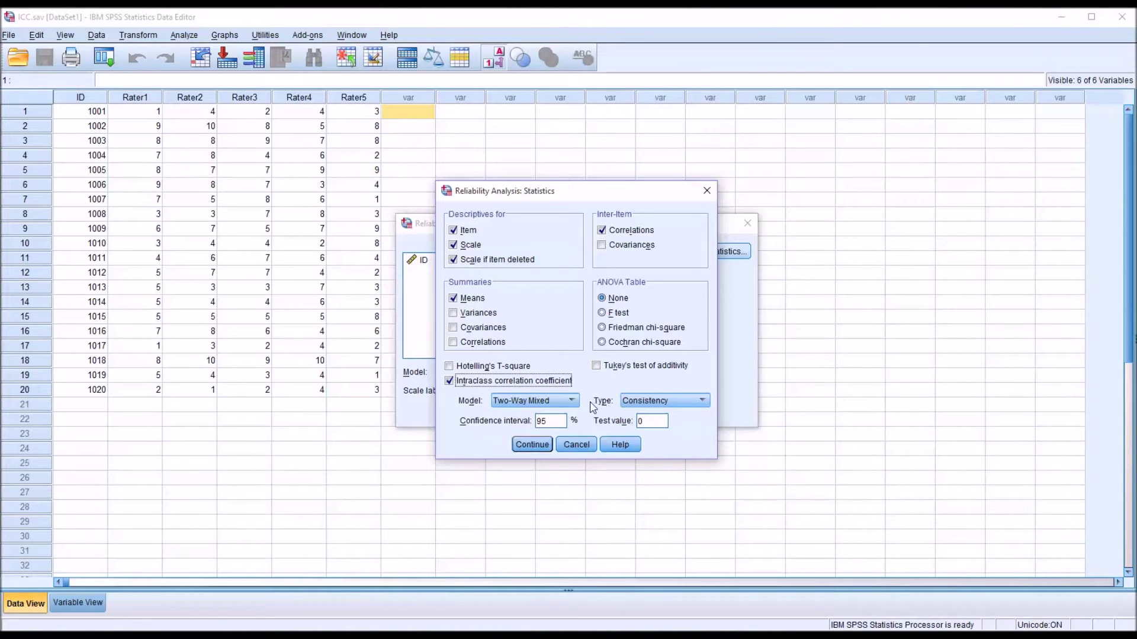
Step: Set the intraclass correlation coefficient's model to Two-Way Random
click(569, 402)
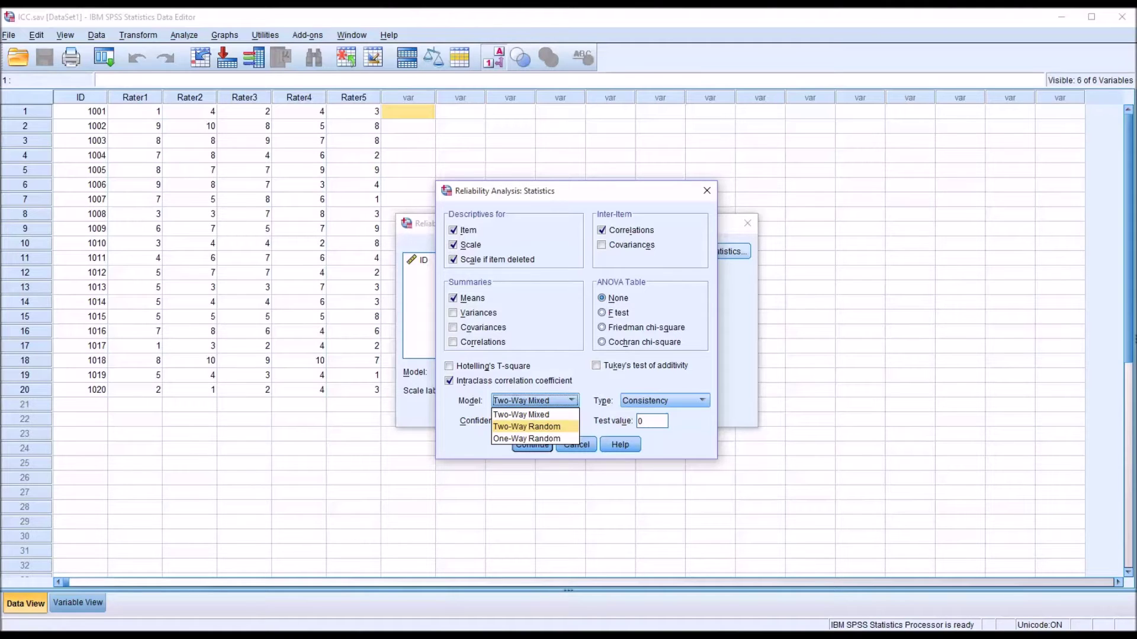
click(540, 438)
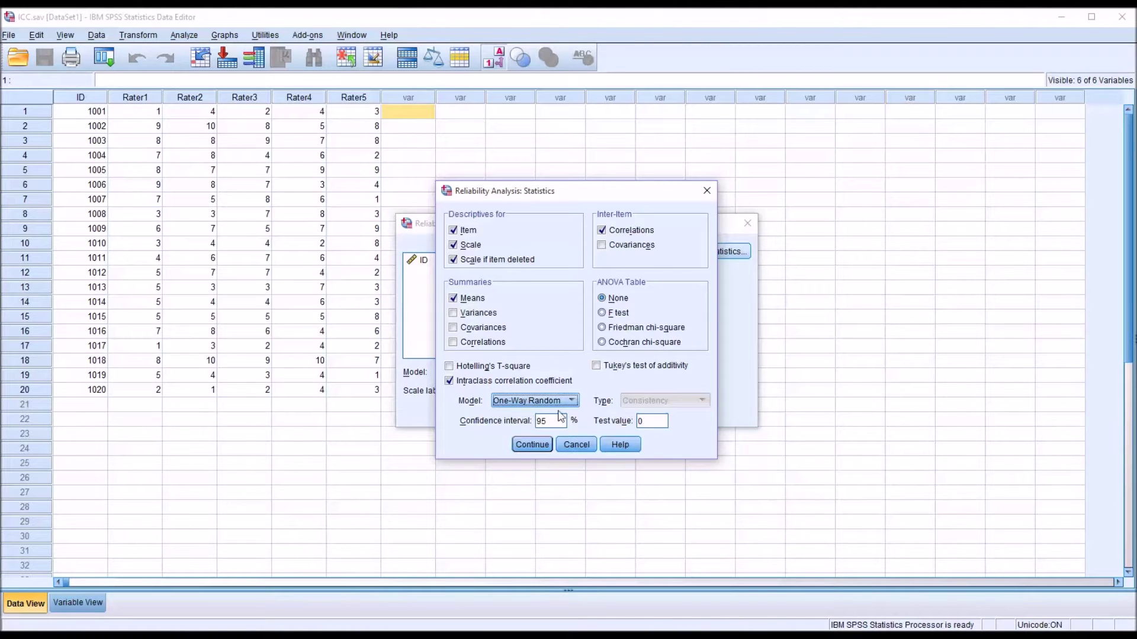
click(572, 401)
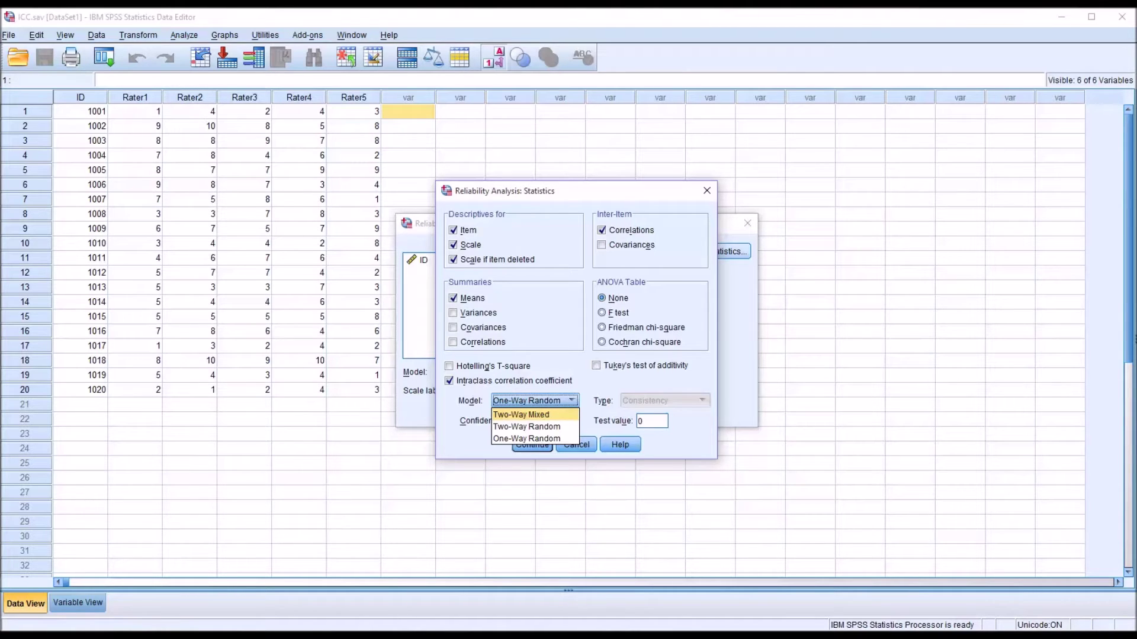
click(524, 428)
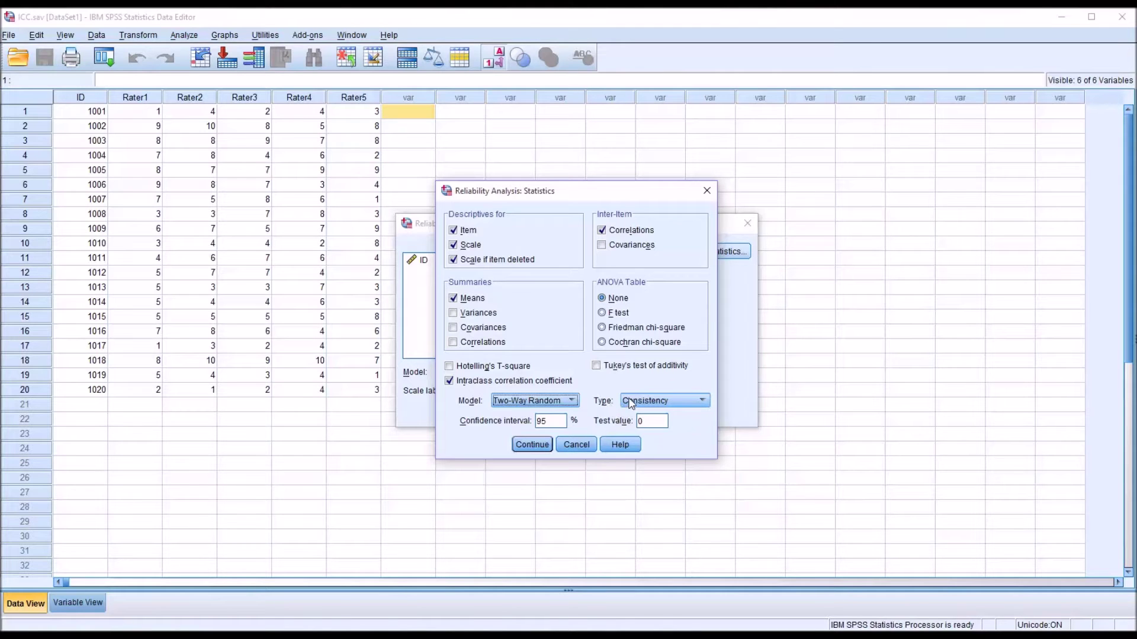
Step: Set the intraclass correlation type to Absolute Agreement and run the reliability analysis
click(700, 402)
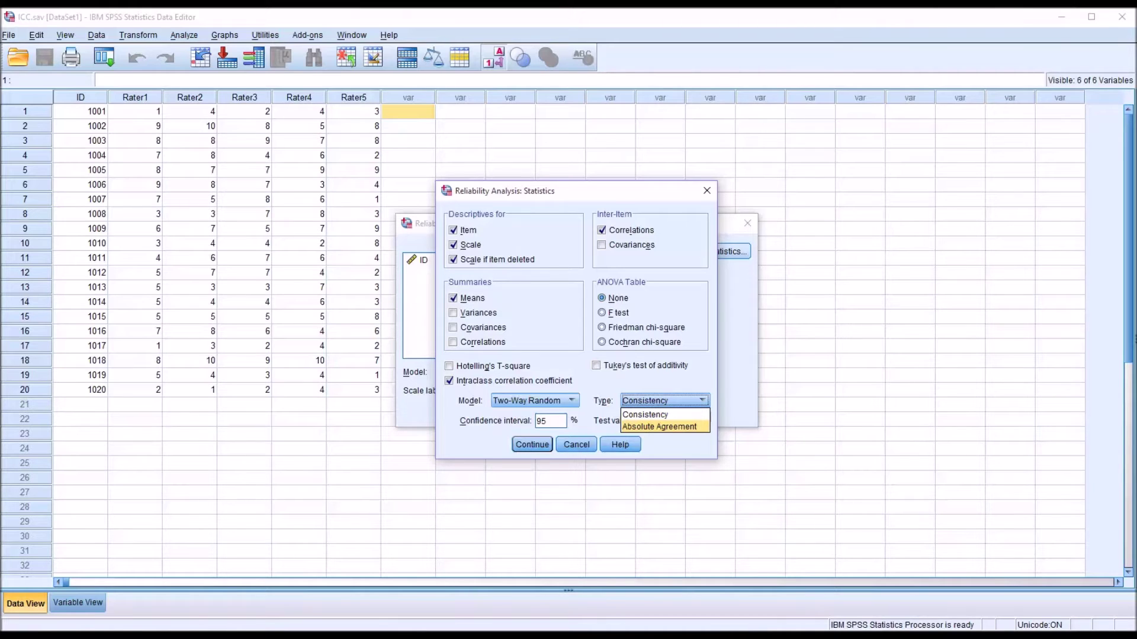
click(675, 414)
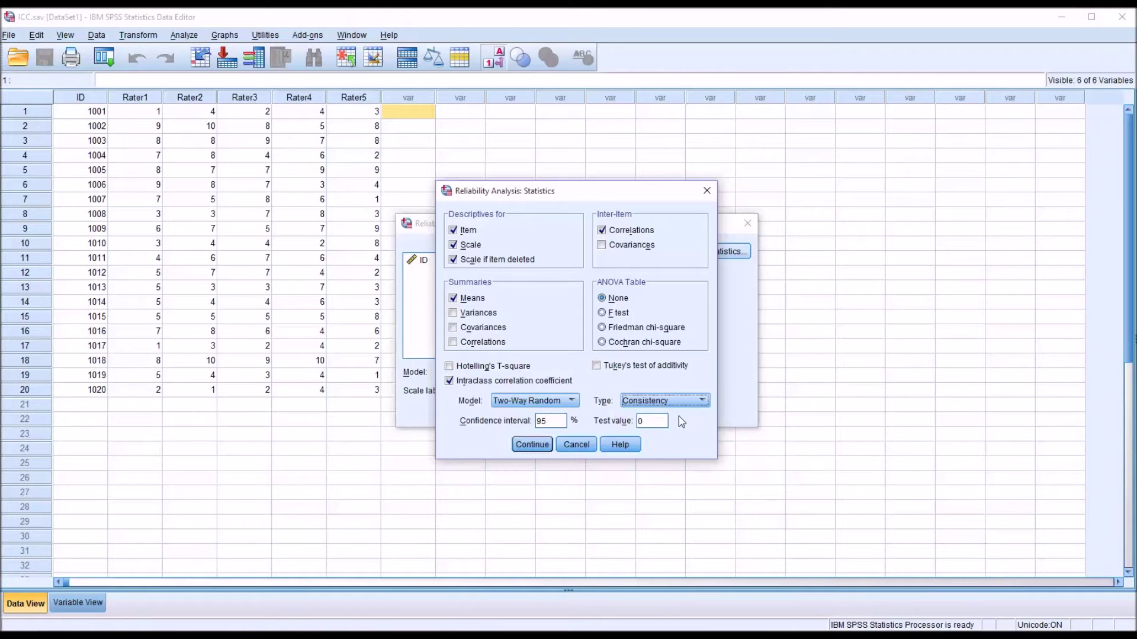
click(690, 400)
click(685, 427)
click(530, 444)
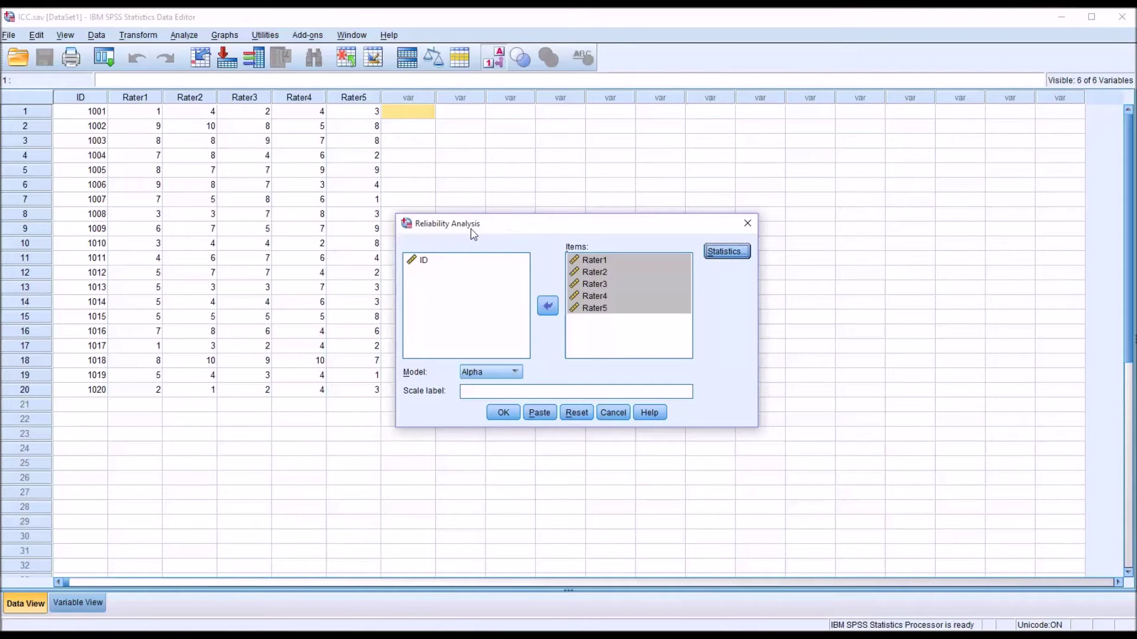
click(503, 413)
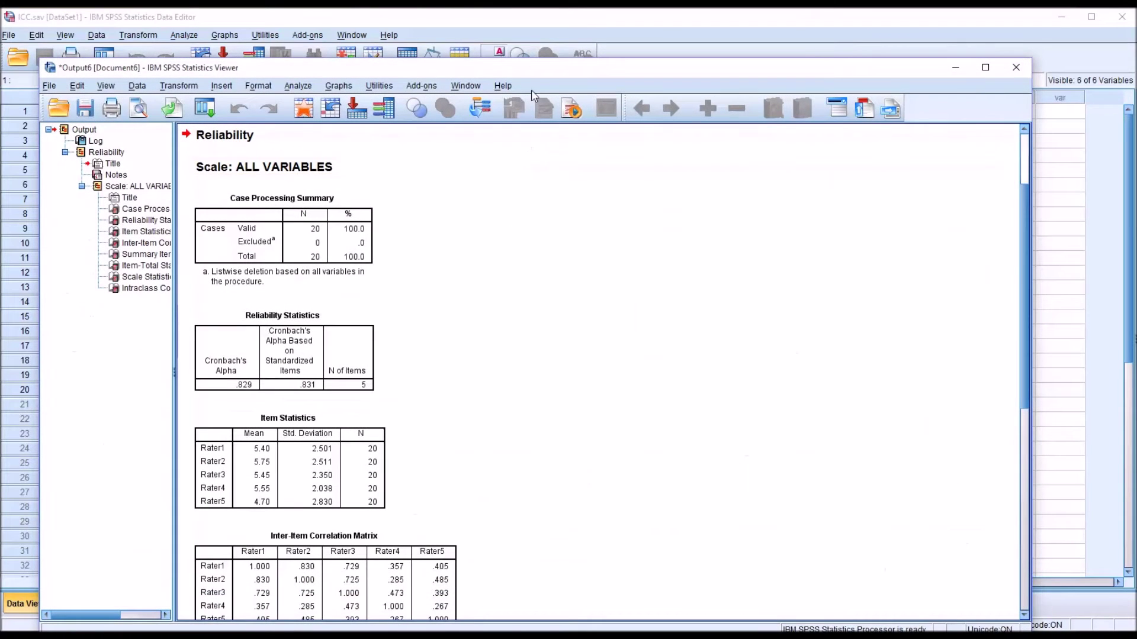
Step: Examine the reliability statistics, item statistics, inter-item correlation matrix and summary item statistics in the output
drag(531, 72, 558, 40)
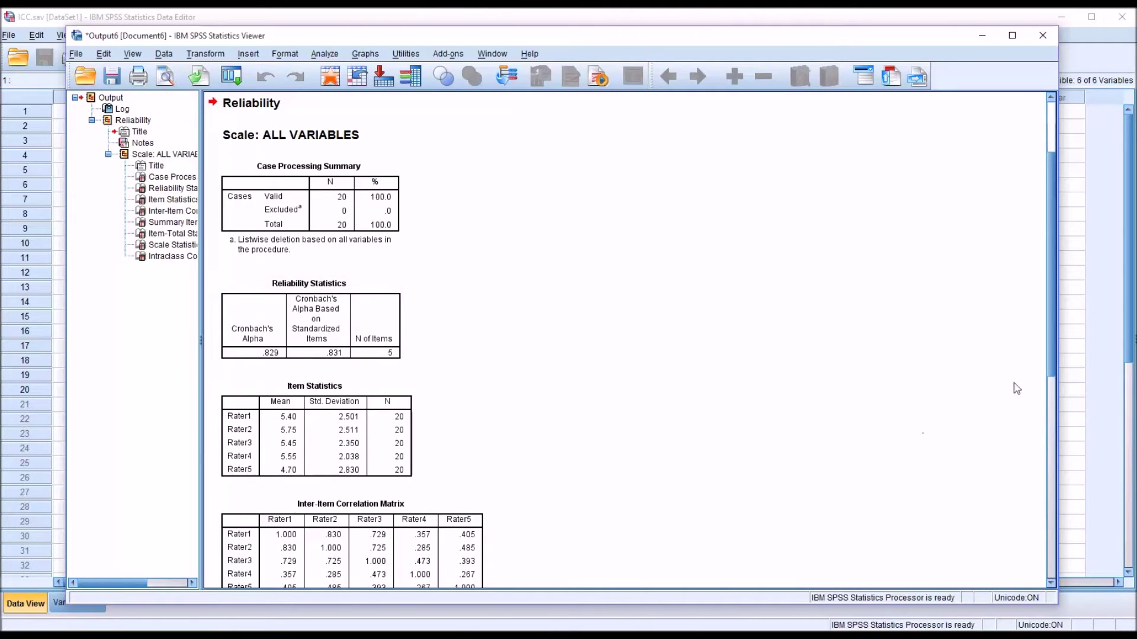
drag(1053, 348, 1052, 455)
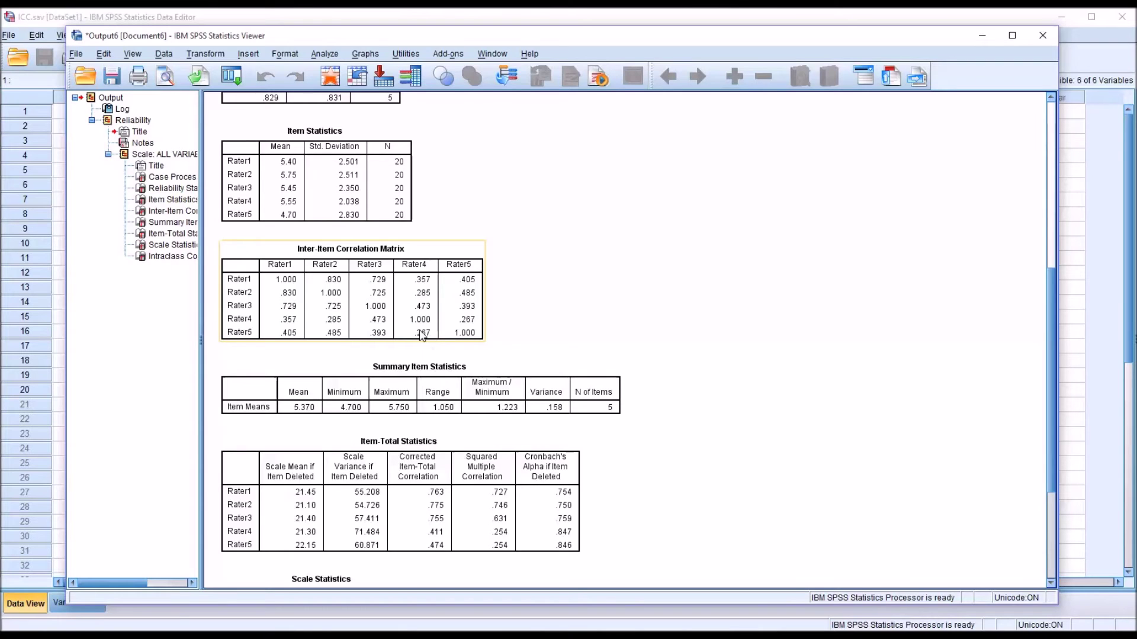
click(611, 385)
click(798, 541)
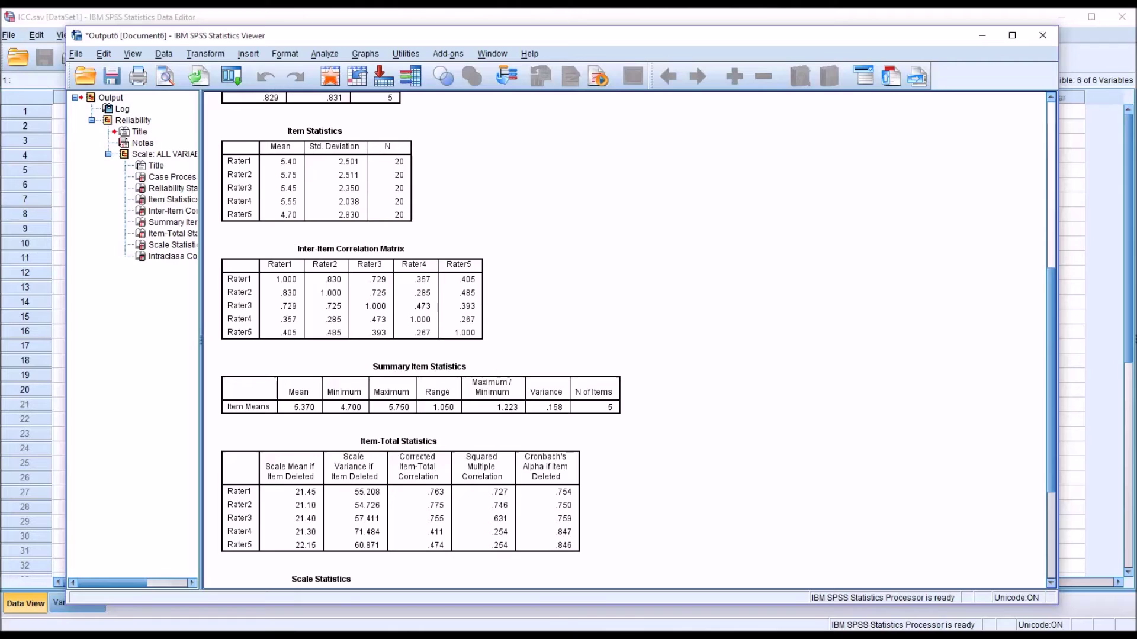
click(478, 533)
click(436, 401)
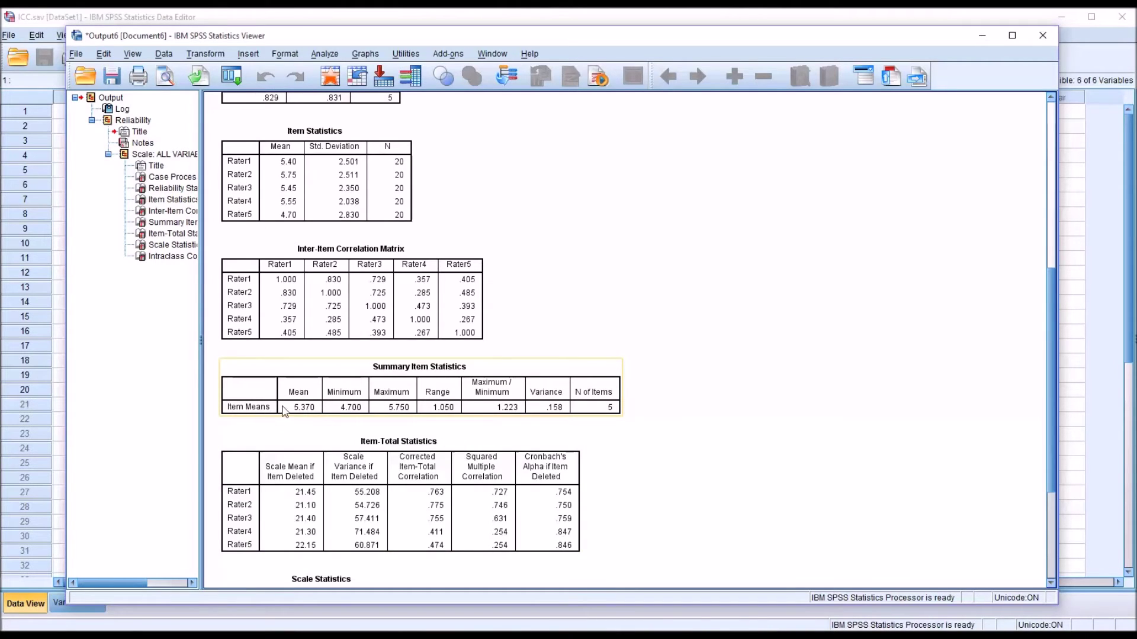
click(428, 432)
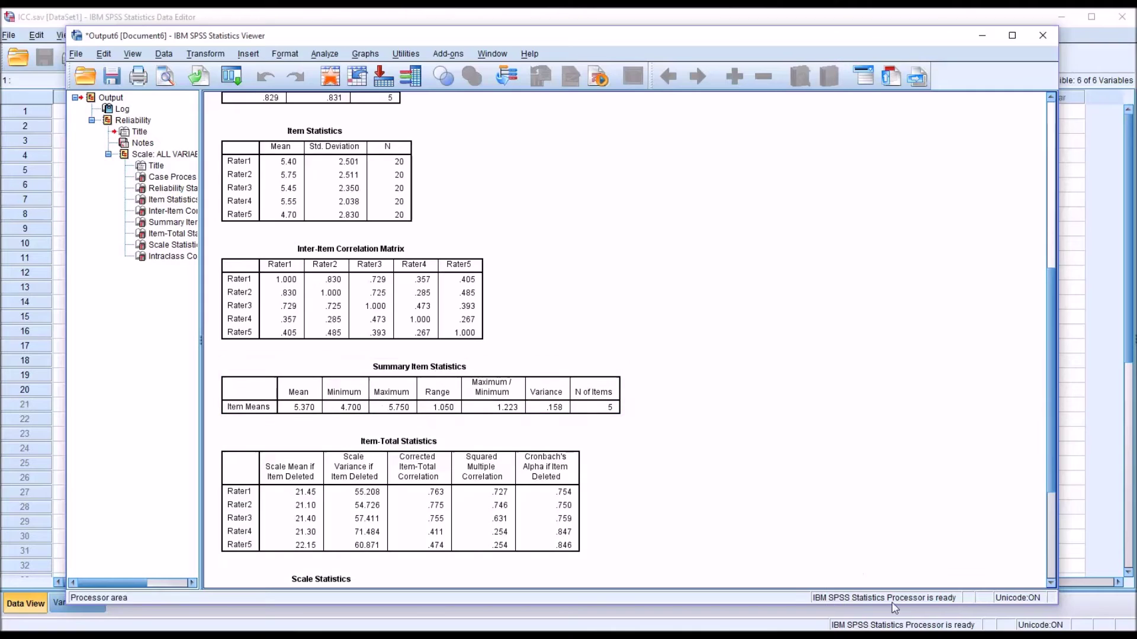
click(396, 417)
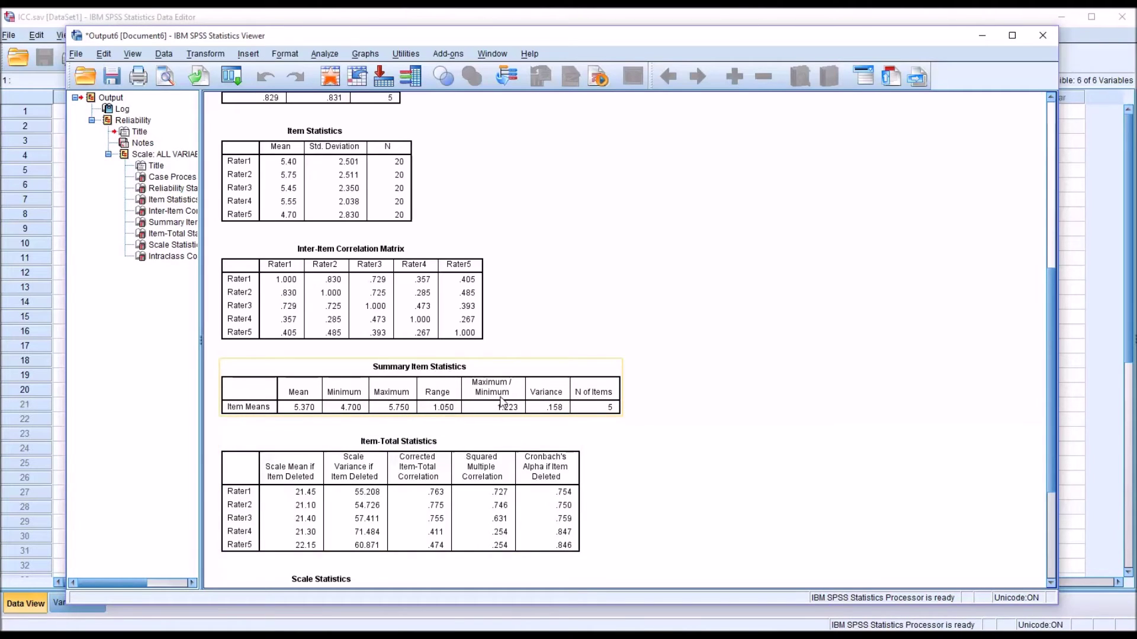
click(505, 438)
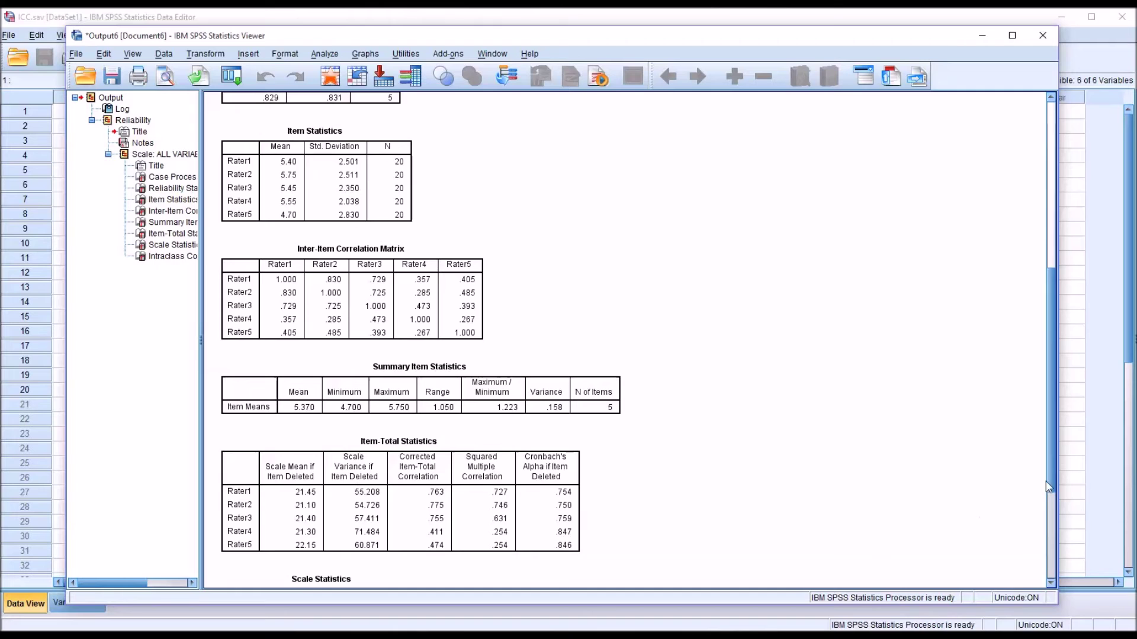
drag(1051, 477, 1036, 442)
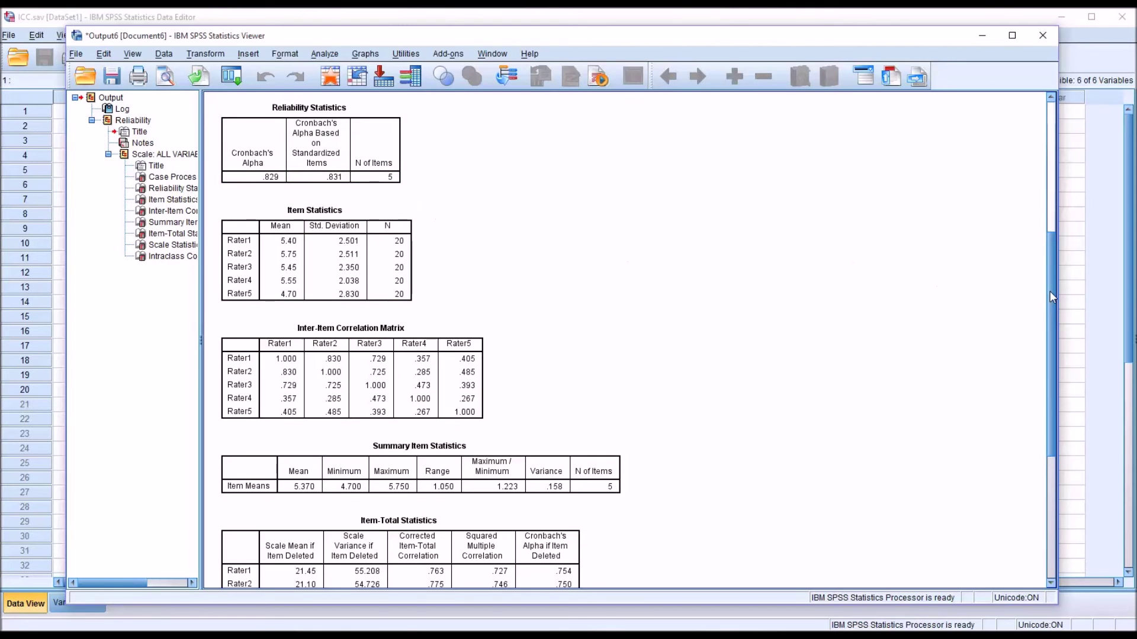
Step: Examine the item-total statistics and the single and average measures in the Intraclass Correlation Coefficient table
drag(1049, 291, 973, 426)
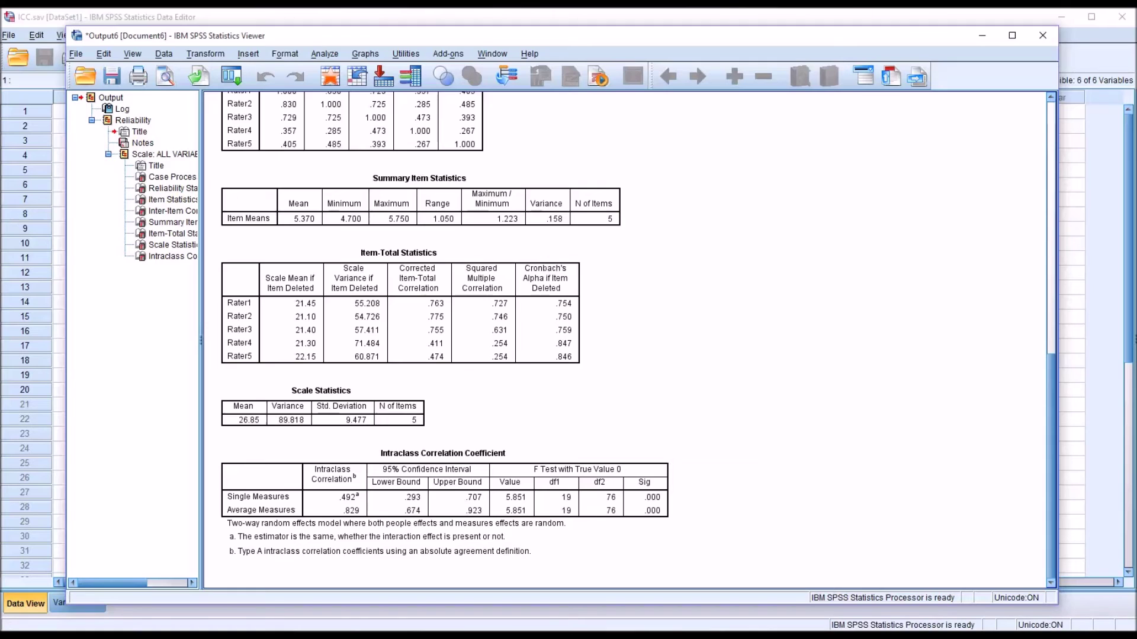
click(499, 324)
click(337, 529)
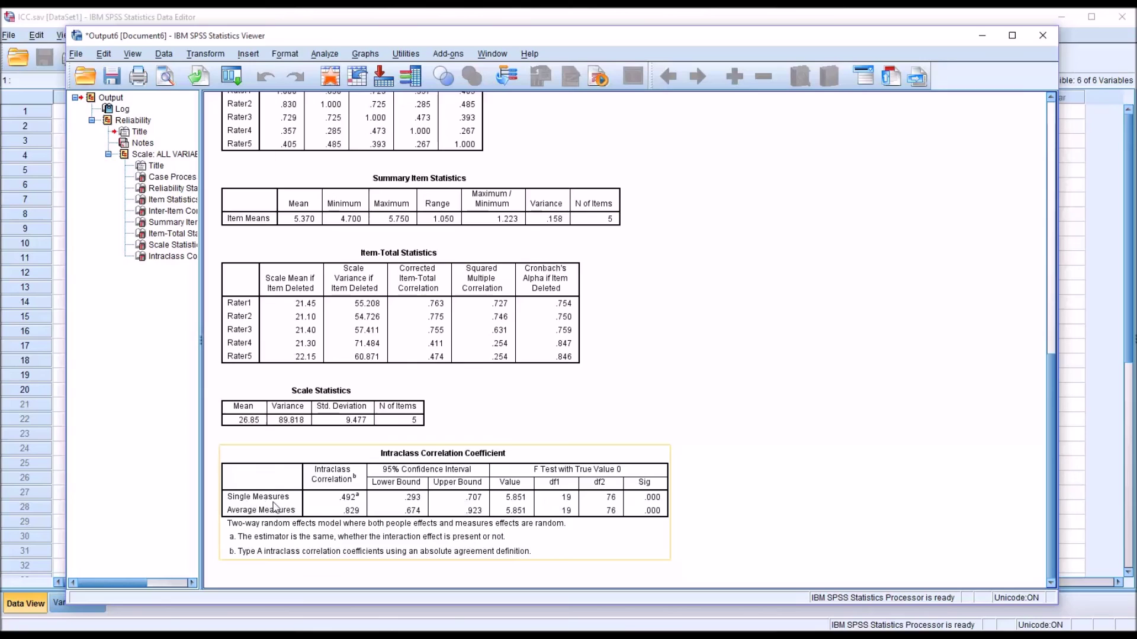
click(639, 527)
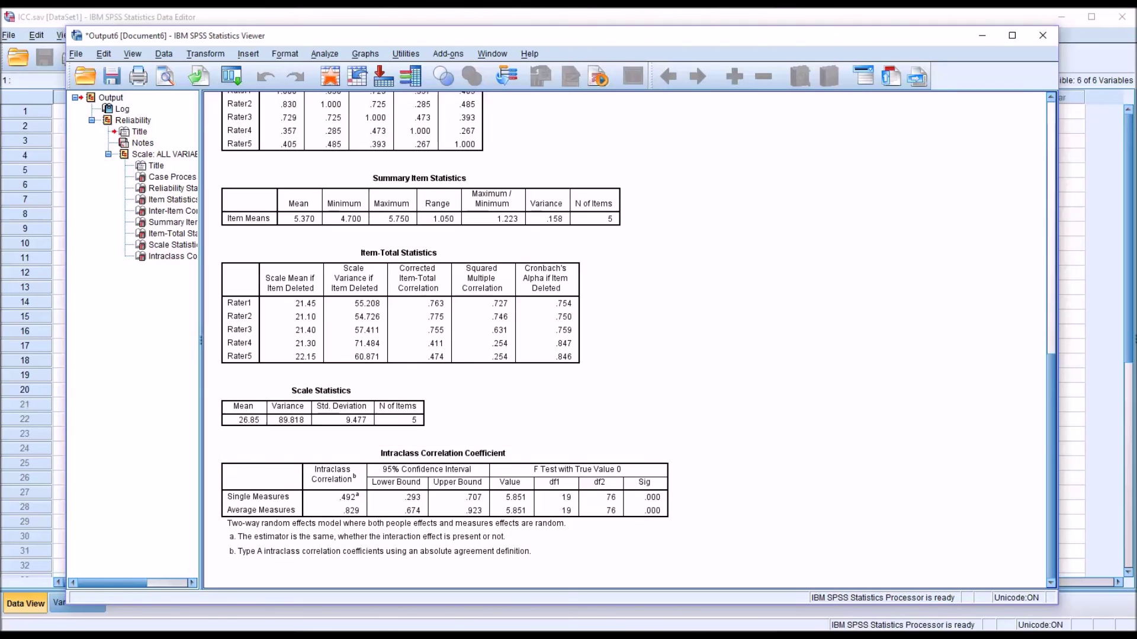
click(296, 535)
click(272, 515)
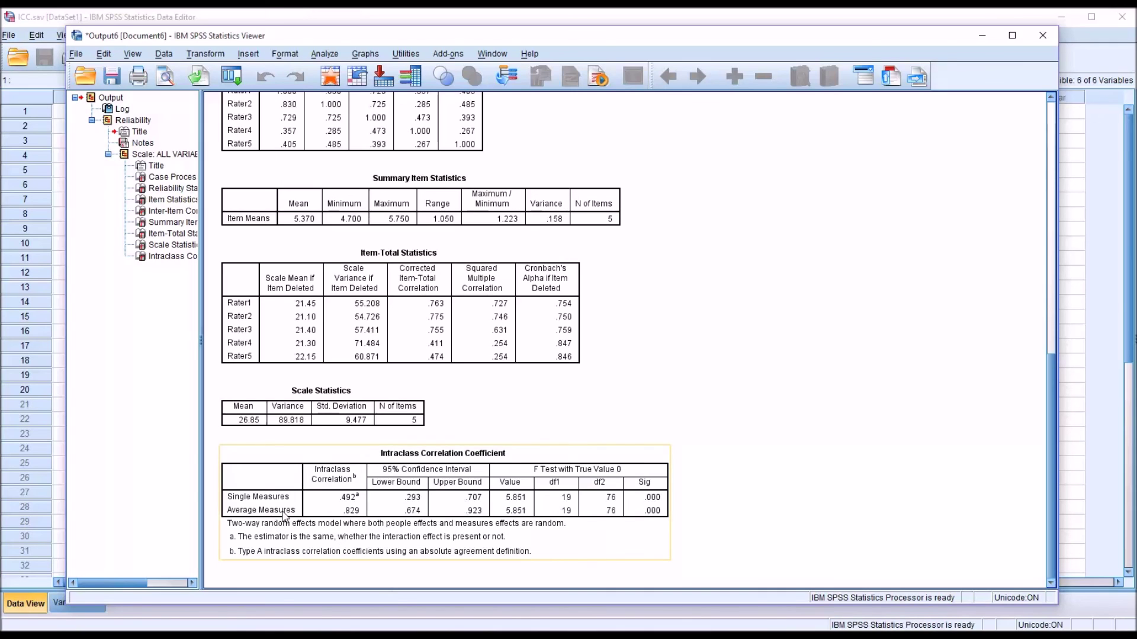
click(657, 565)
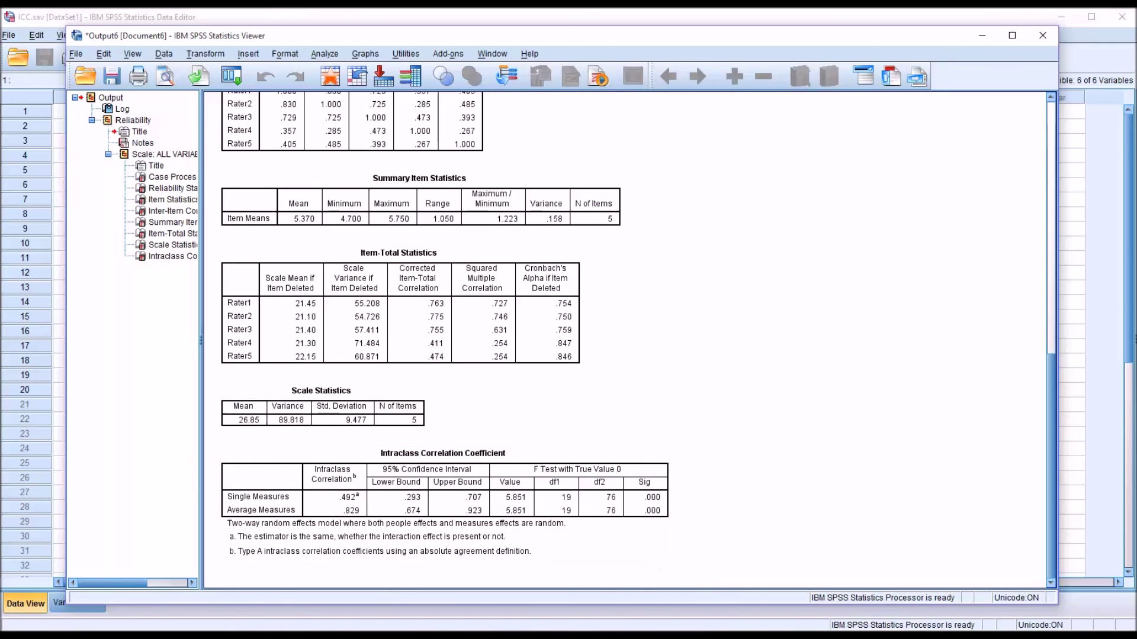
click(329, 534)
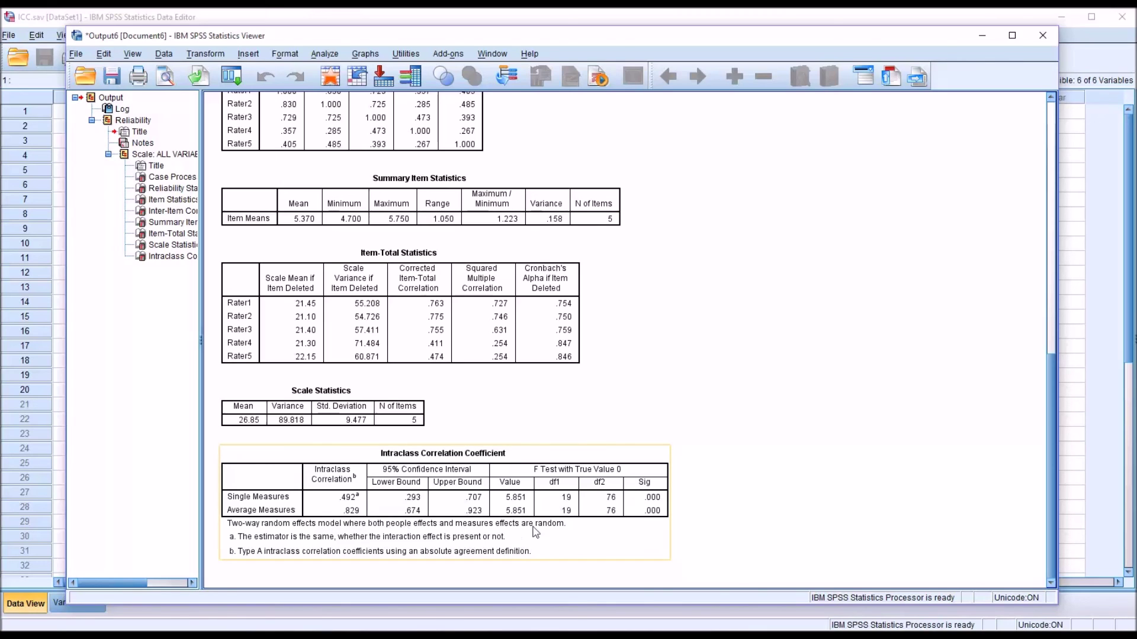
click(701, 550)
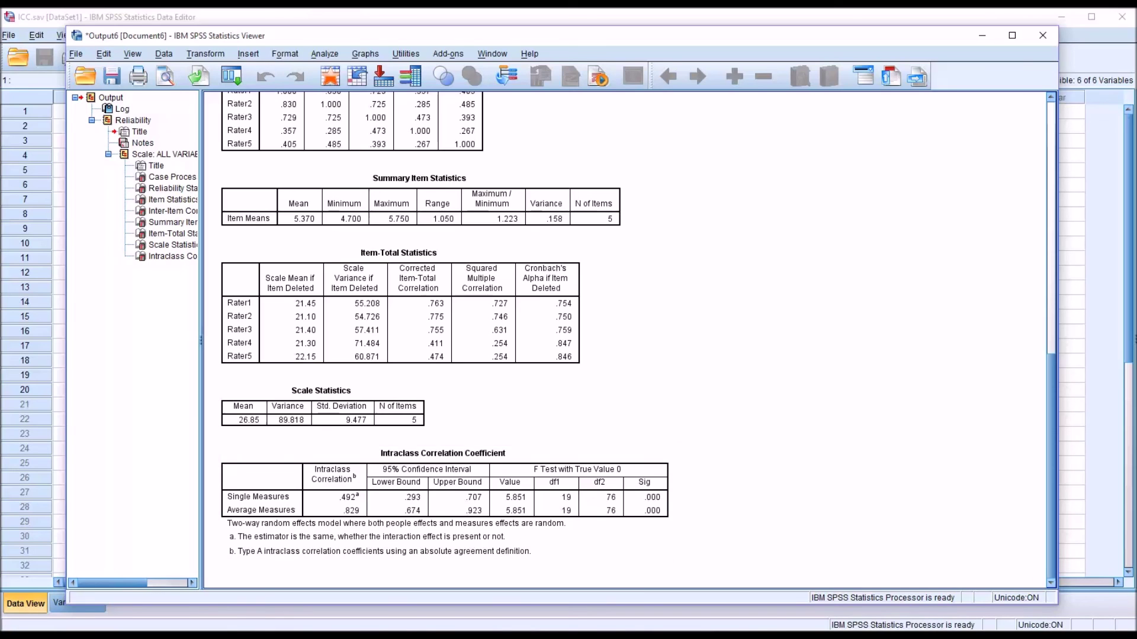